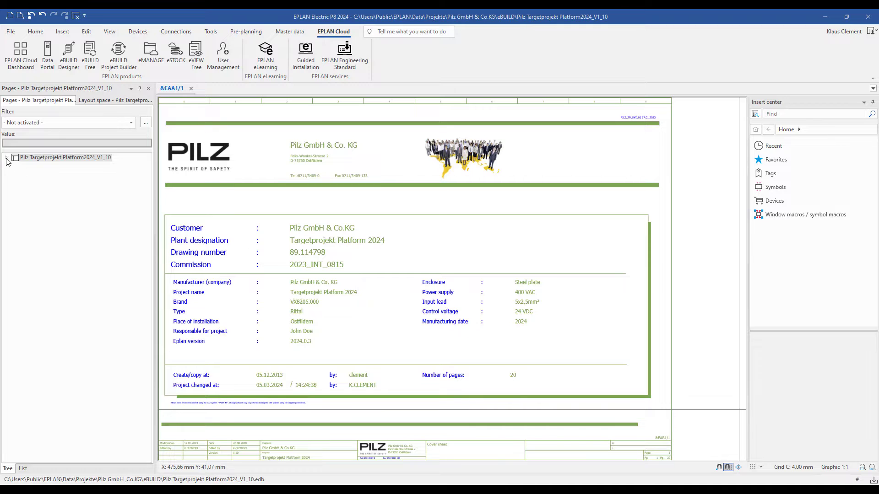
# Expand the project page tree, select the cover sheet, and launch eBUILD Free
pyautogui.click(6, 158)
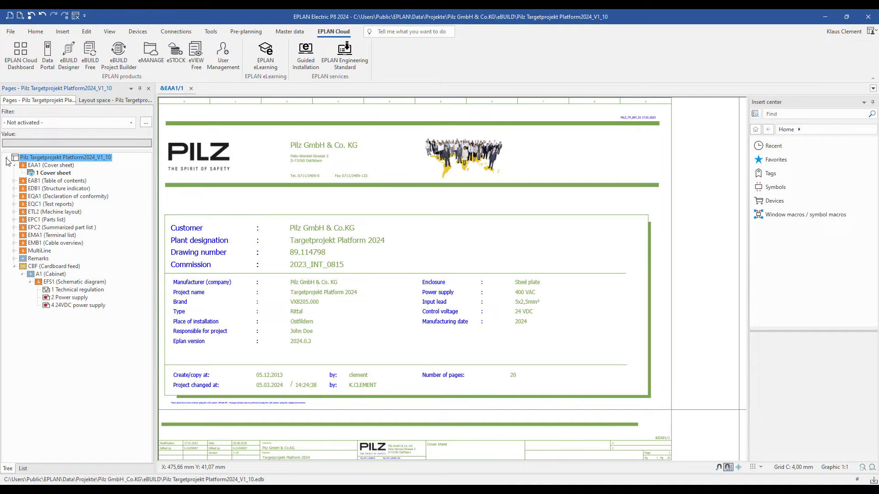
pyautogui.click(53, 174)
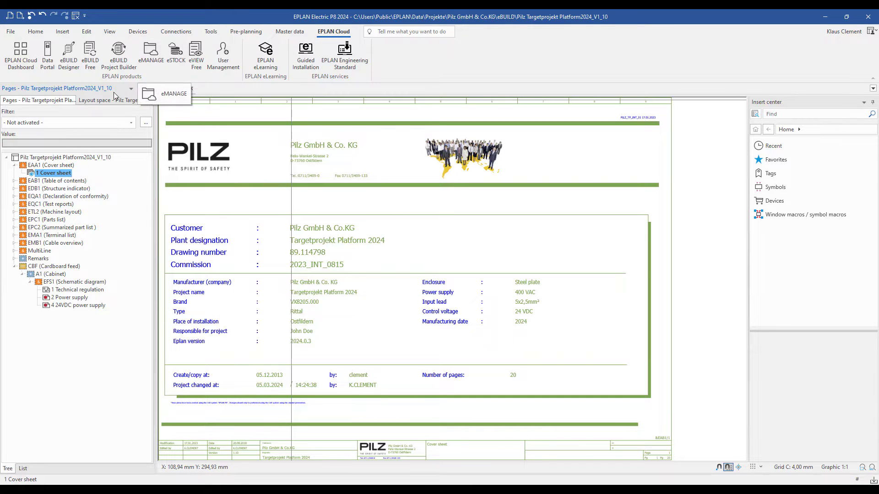
pyautogui.click(91, 62)
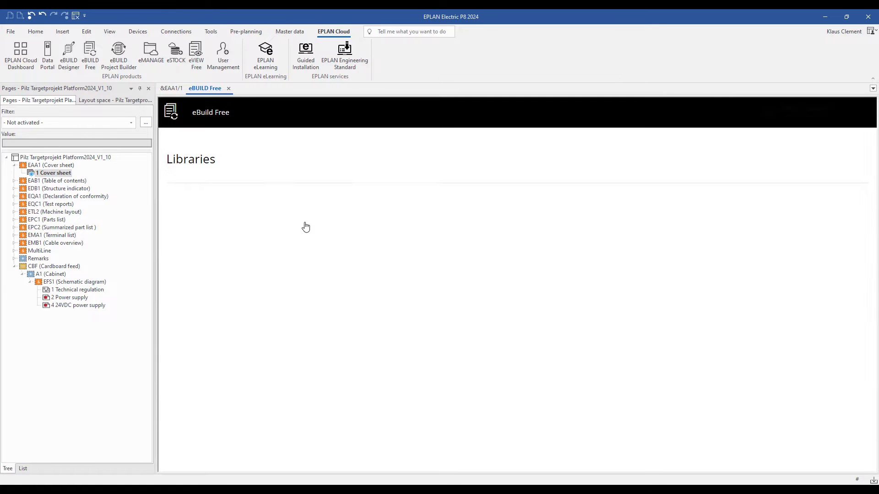
# Read the PNOZsigma_4 library description, then close it
pyautogui.scroll(-3, 187, 334)
pyautogui.scroll(-4, 190, 334)
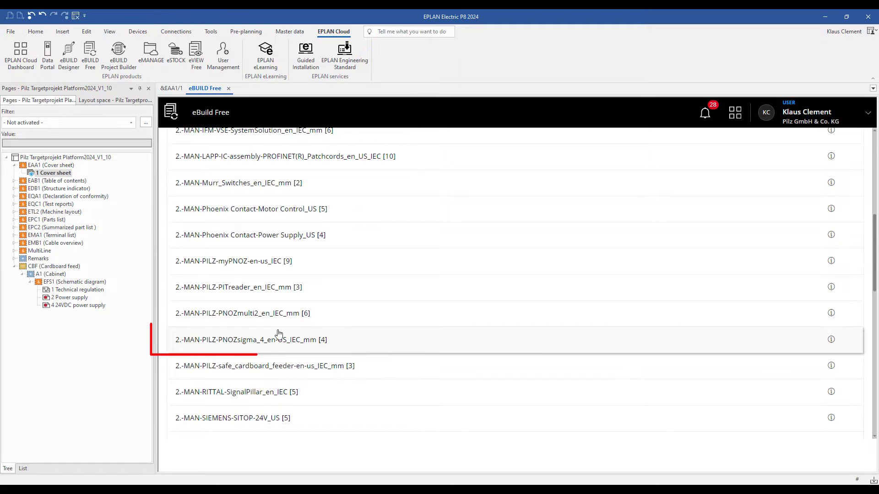
pyautogui.click(831, 340)
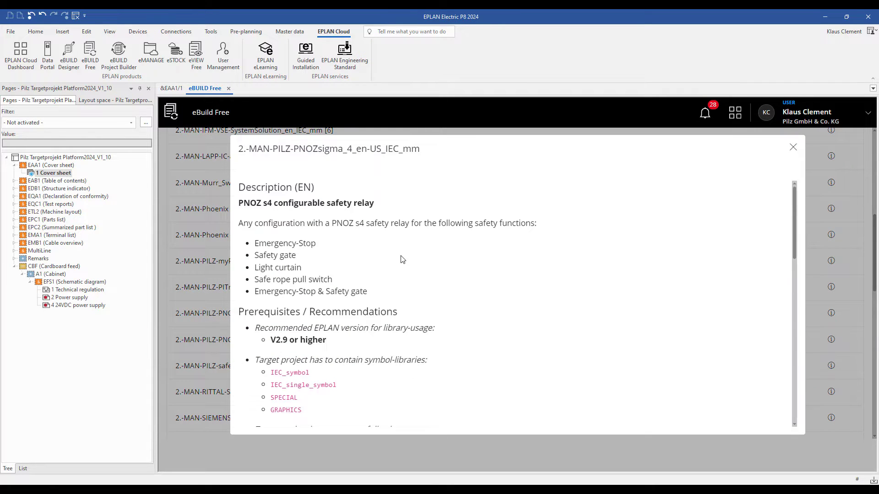
pyautogui.scroll(-8, 402, 260)
pyautogui.scroll(-5, 403, 261)
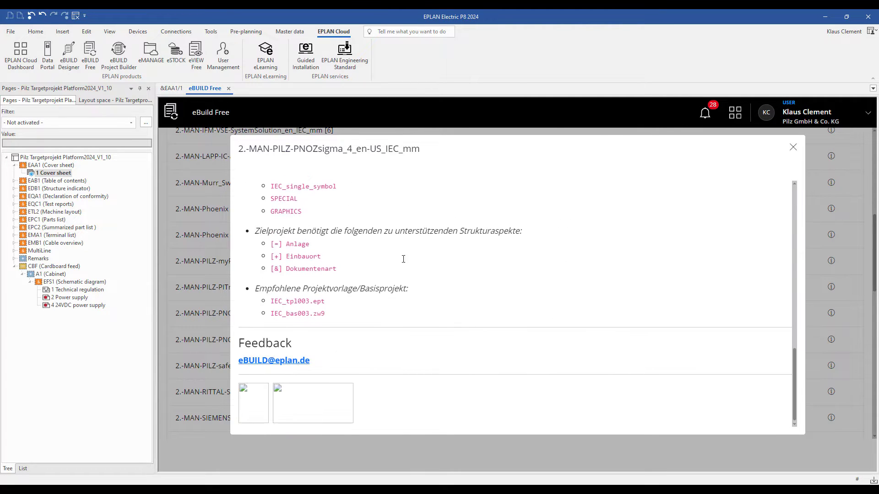
pyautogui.scroll(10, 403, 259)
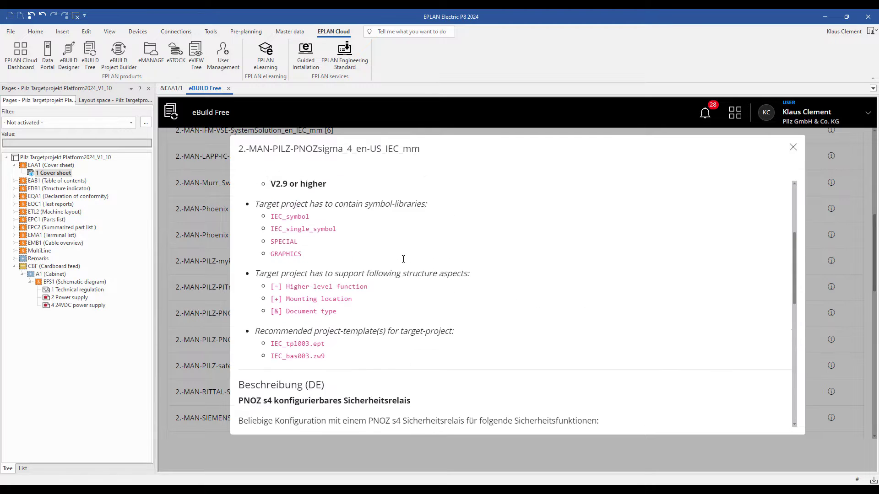
pyautogui.scroll(4, 404, 259)
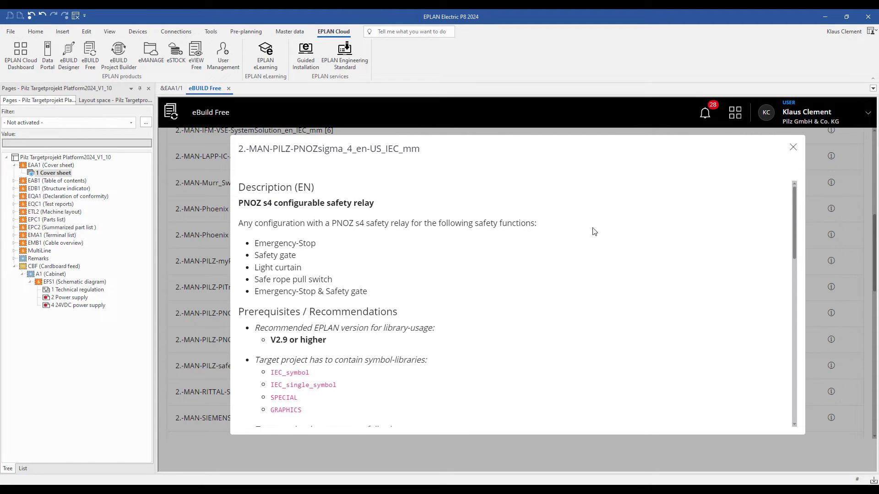
pyautogui.click(793, 148)
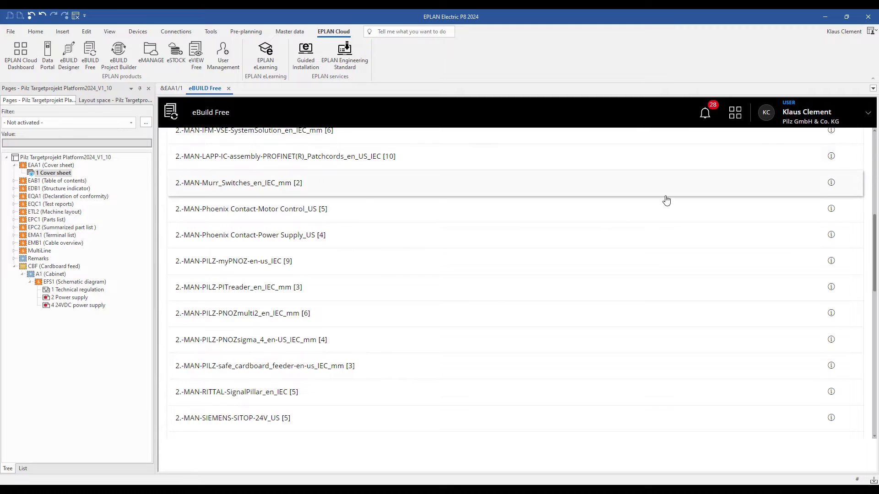
# Select PNOZsigma_4 with target project Pilz Targetprojekt Platform2024_V1_10 and open the PNOZ s4 configurator
pyautogui.click(245, 348)
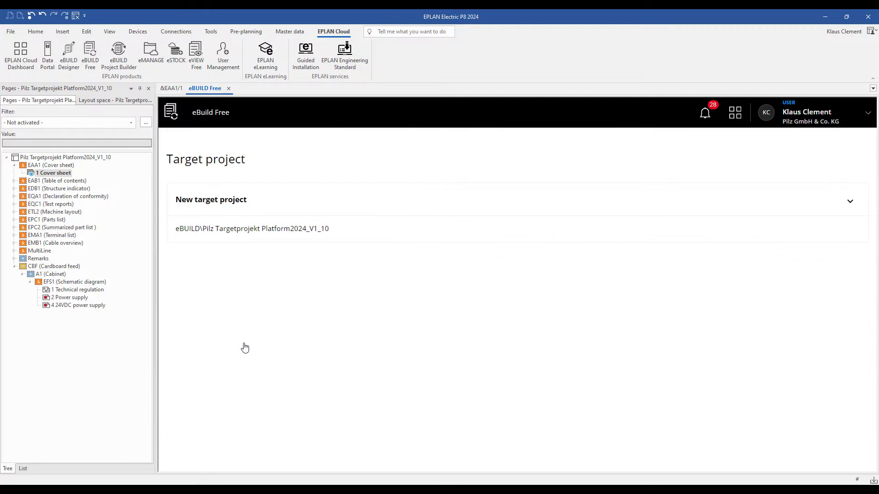
pyautogui.click(245, 230)
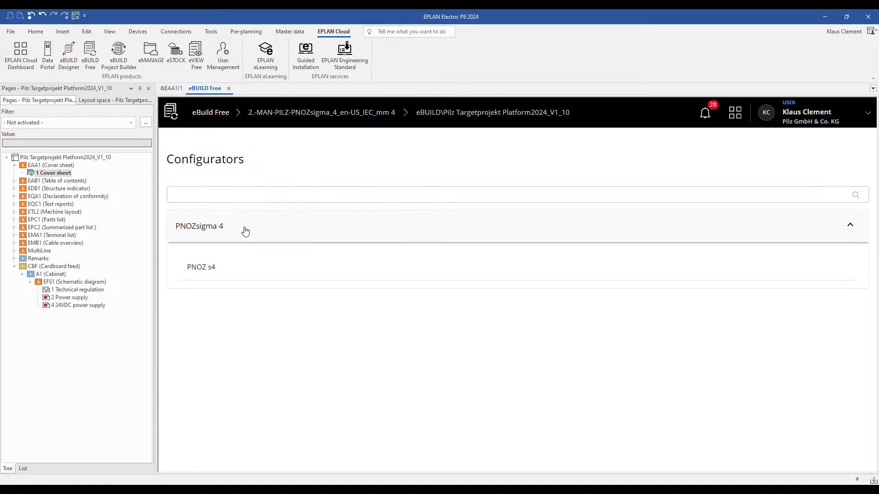
pyautogui.click(206, 270)
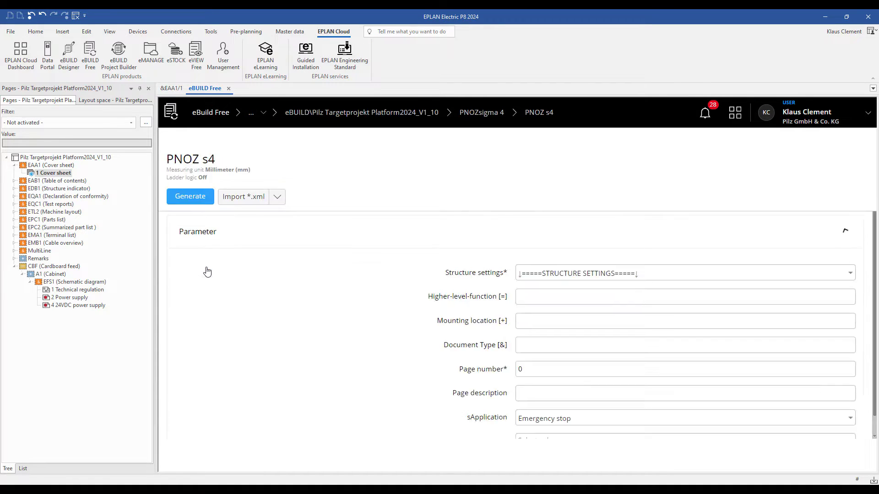
# Hide and then show the structure fields in the PNOZ s4 form
pyautogui.click(567, 293)
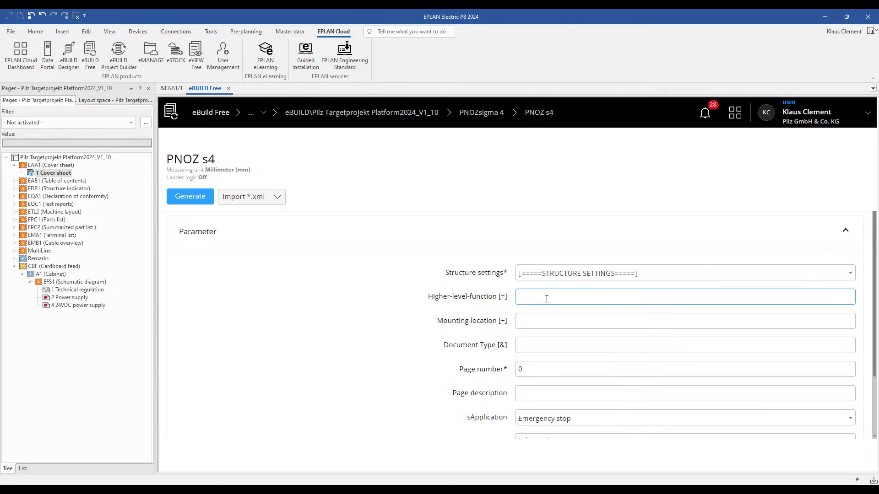
pyautogui.click(551, 277)
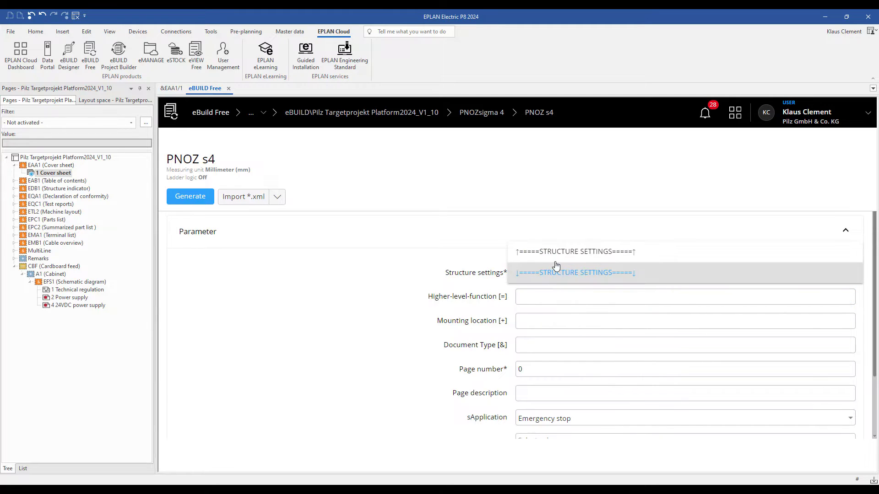
pyautogui.click(557, 252)
pyautogui.click(552, 274)
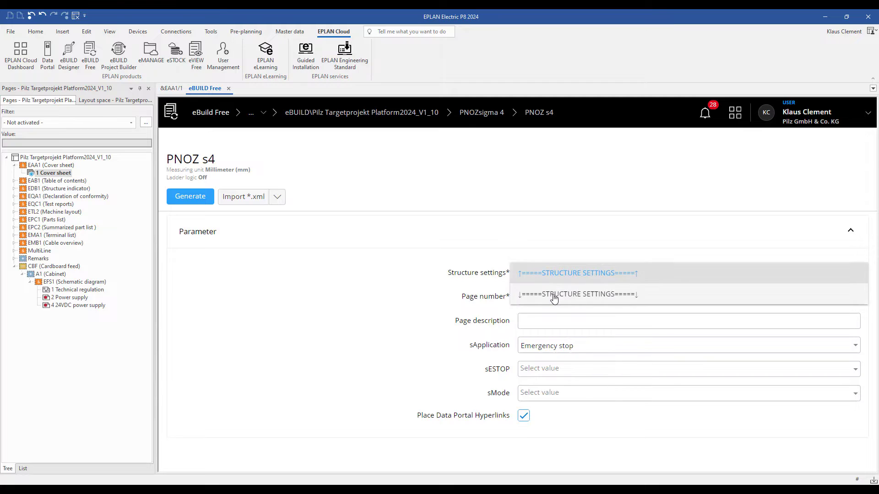
pyautogui.click(554, 293)
pyautogui.click(542, 297)
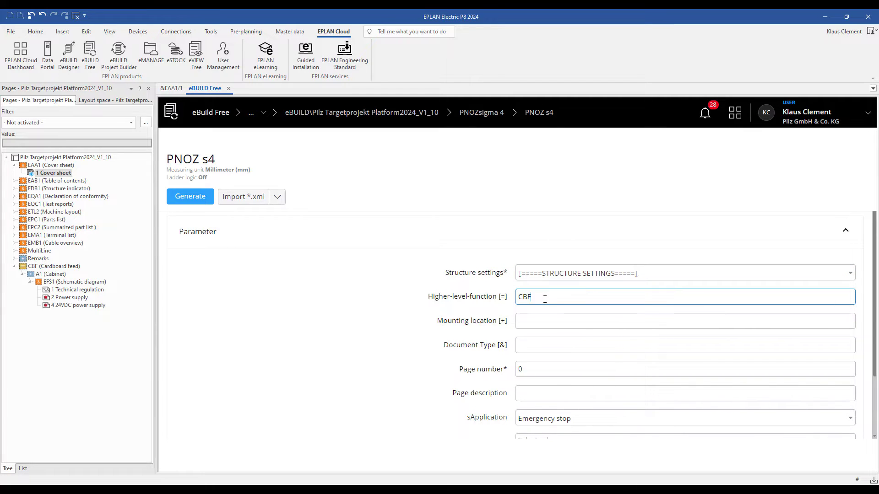
# Enter document type EFS1, page number 5 and description 'E-Stop and safety gate appl'
pyautogui.click(533, 322)
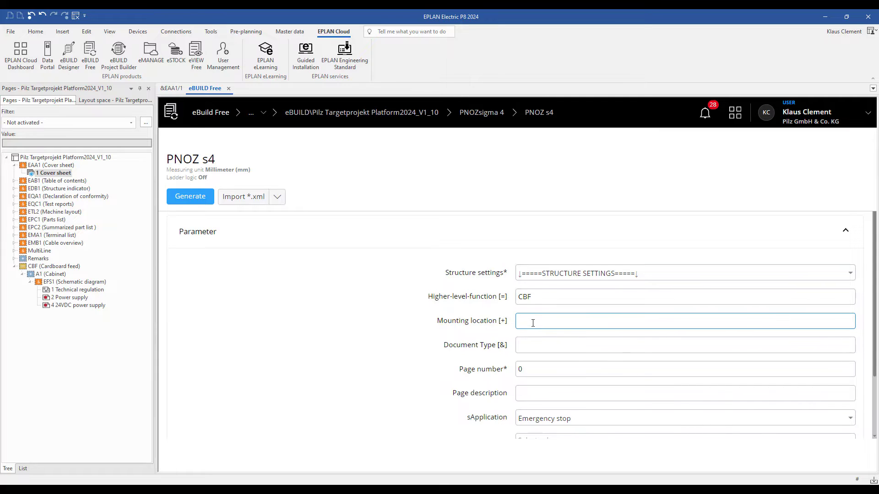
pyautogui.click(548, 342)
pyautogui.write('EFS1')
pyautogui.click(541, 366)
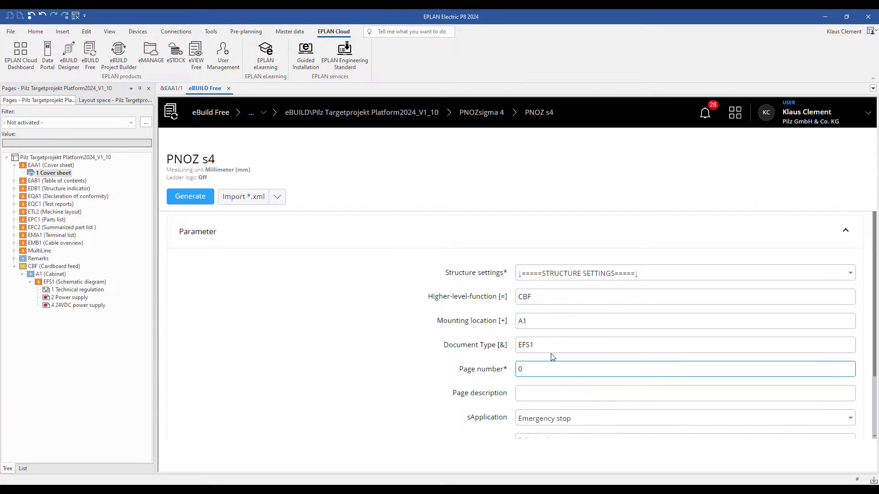
pyautogui.write('5')
pyautogui.click(550, 394)
pyautogui.write('E-')
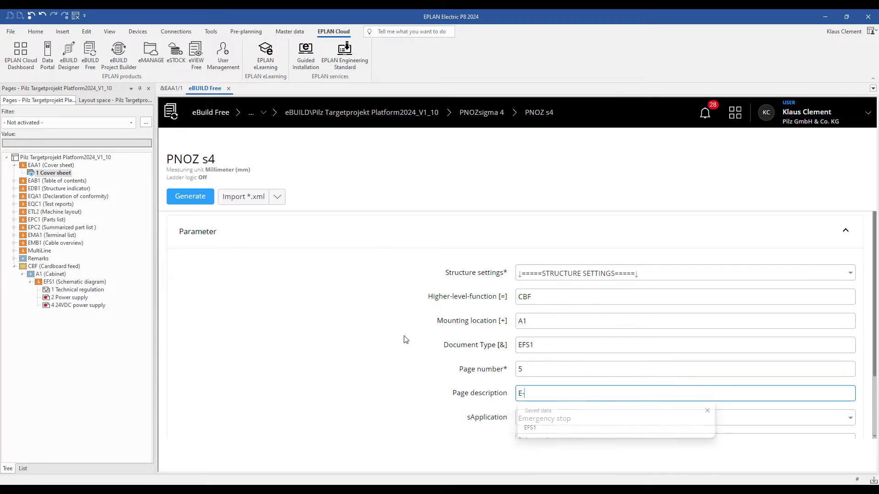
pyautogui.write('Stop and safety')
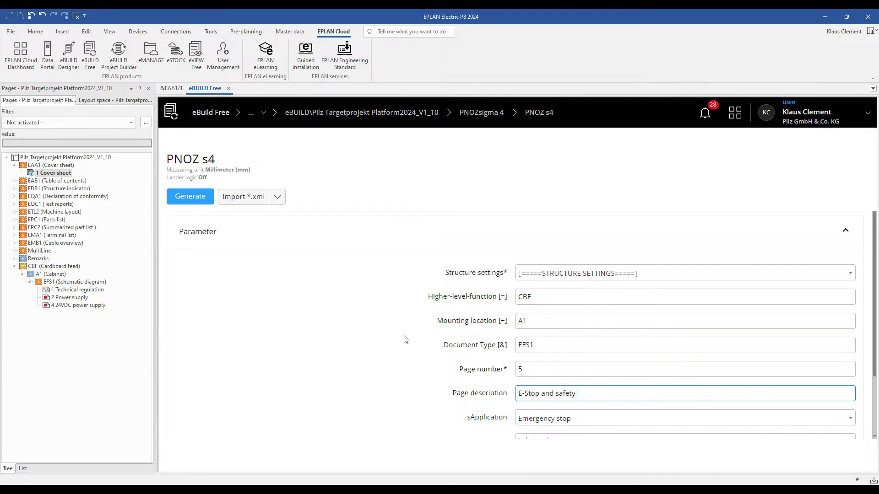
pyautogui.write(' gate application')
# Choose the E-Stop & Safety gate application and enable Place Data Portal Hyperlinks
pyautogui.click(538, 424)
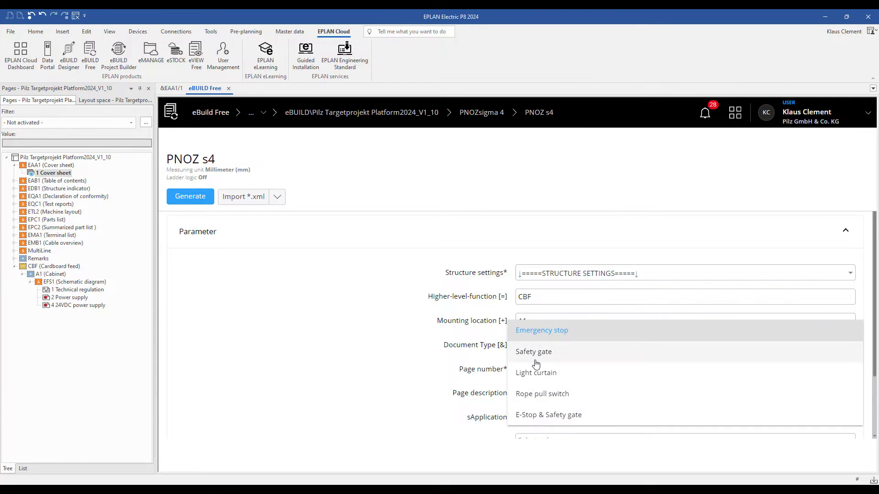
pyautogui.click(539, 416)
pyautogui.scroll(-1, 542, 399)
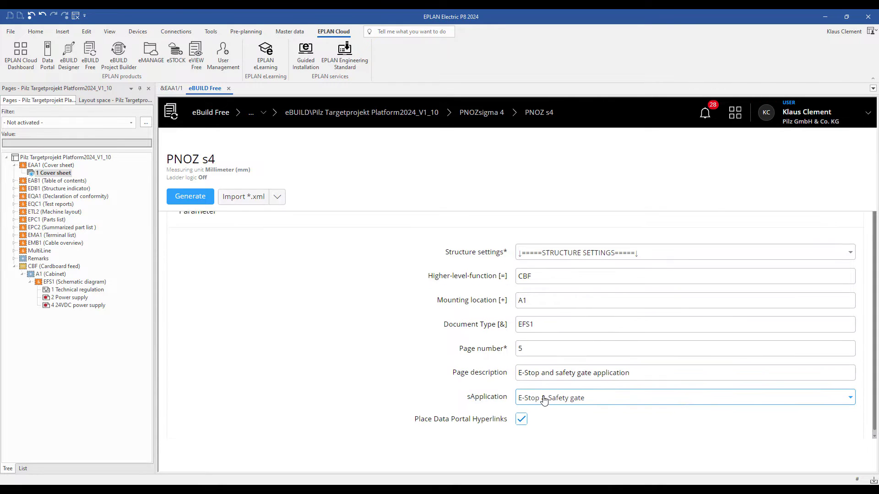
pyautogui.click(522, 417)
pyautogui.click(522, 417)
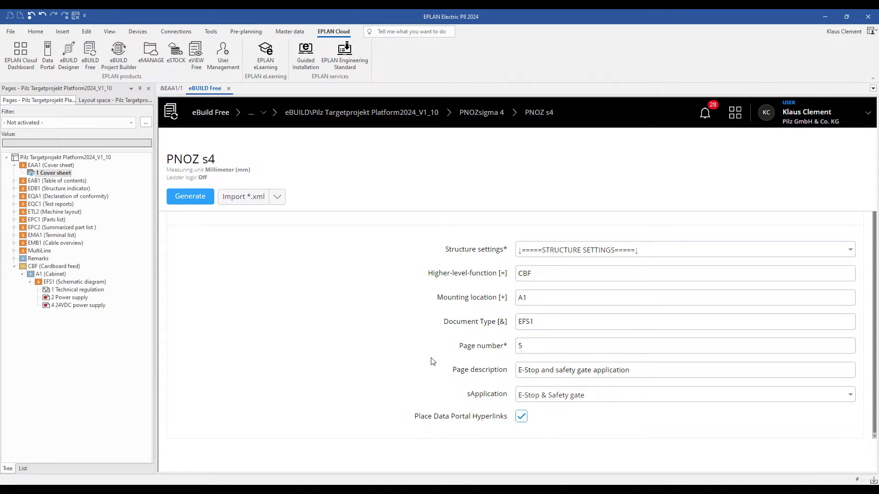
# Generate the PNOZ s4 pages and open page 5, E-Stop and safety gate application
pyautogui.click(202, 203)
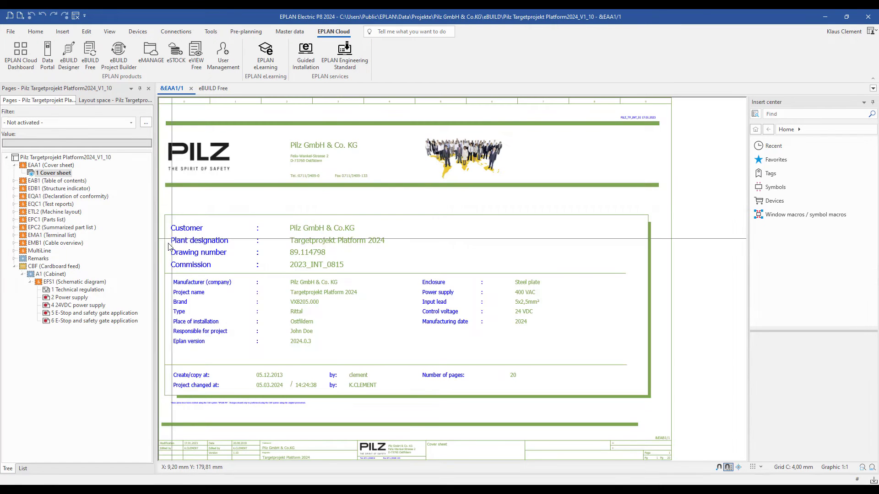
pyautogui.click(103, 315)
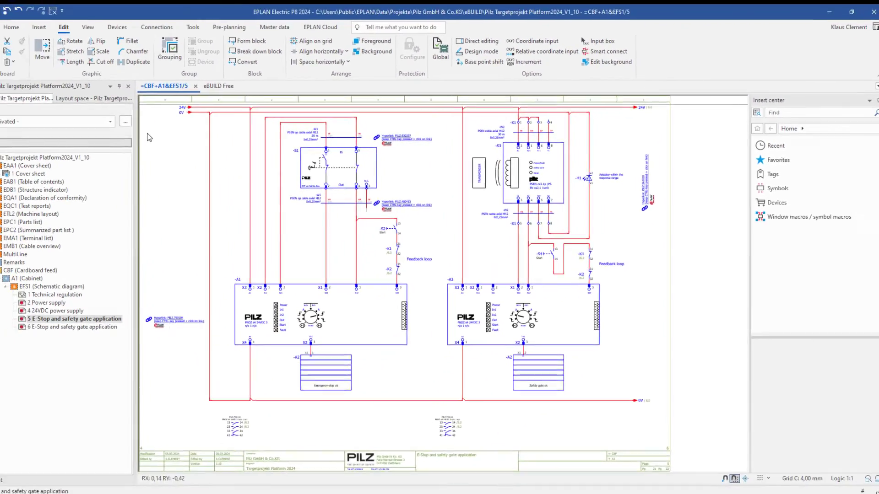
# Zoom in on the -A1 PNOZ block and follow its PILZ.750104 hyperlink to Data Portal
pyautogui.scroll(5, 142, 338)
pyautogui.scroll(1, 161, 332)
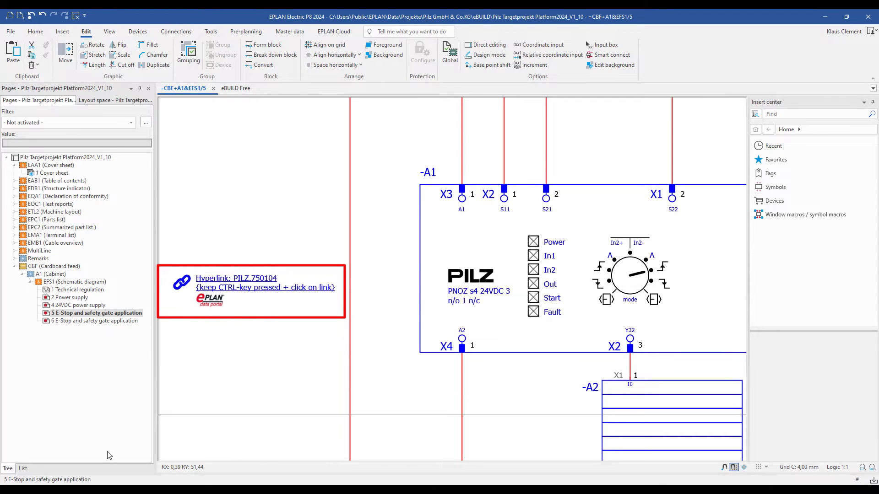
pyautogui.keyDown('ctrl'); pyautogui.click(255, 287); pyautogui.keyUp('ctrl')
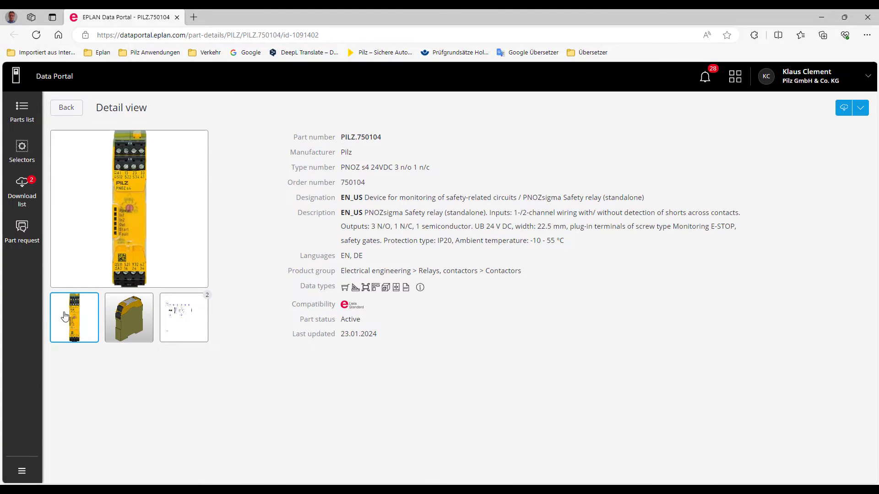
# View the PNOZ s4 3D model from front, side and top, then reset to isometric
pyautogui.click(130, 316)
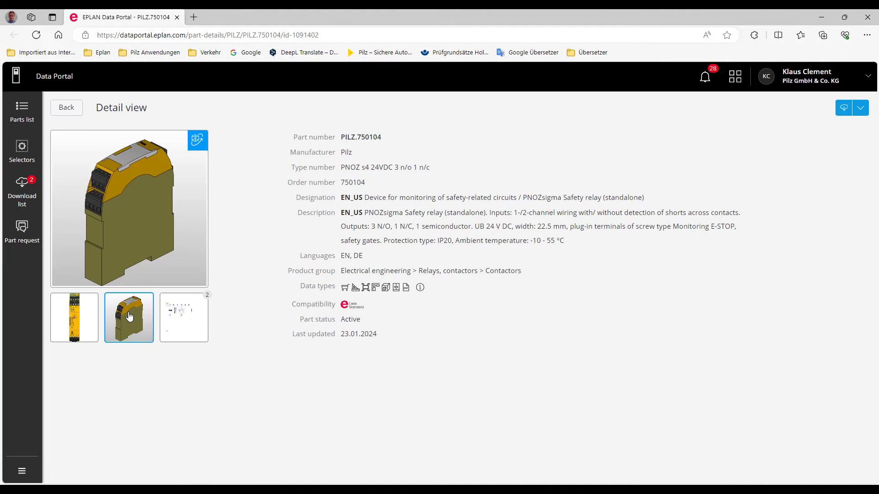
pyautogui.click(197, 141)
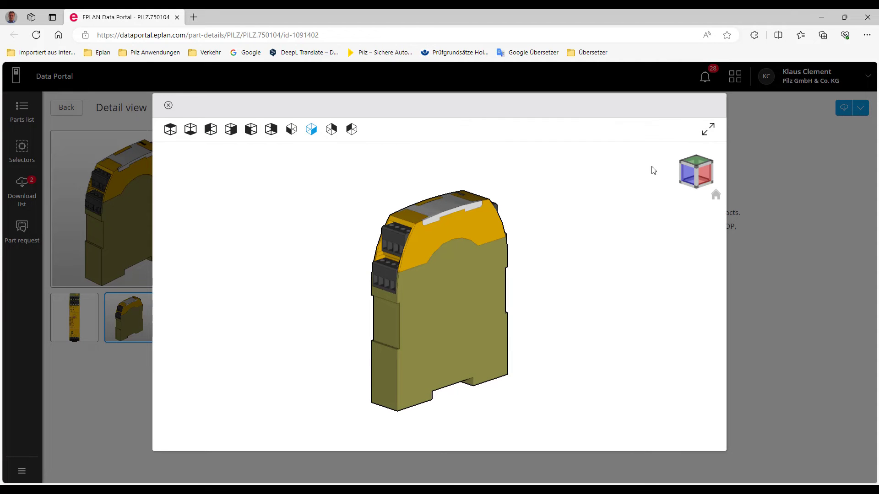
pyautogui.click(707, 174)
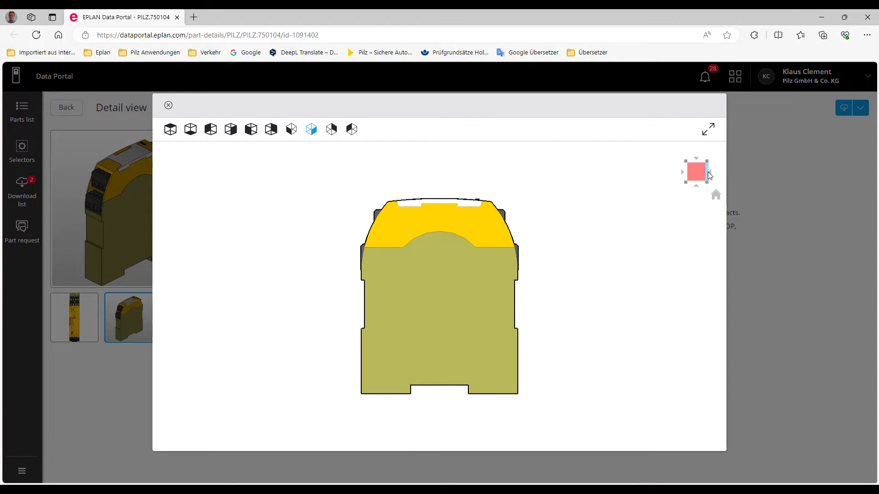
pyautogui.click(709, 175)
pyautogui.click(697, 159)
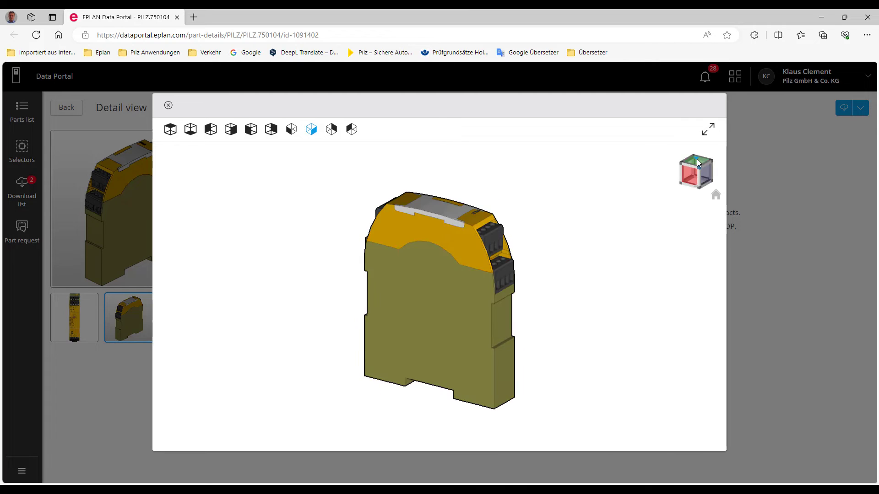
pyautogui.click(683, 173)
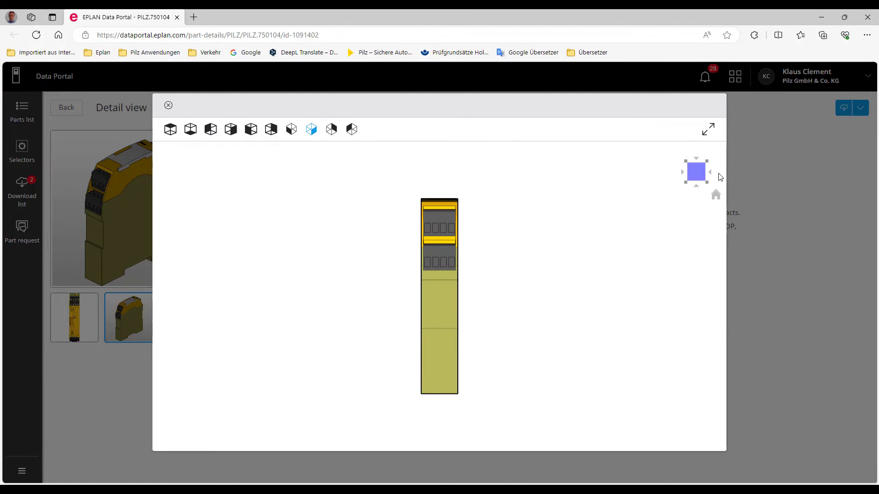
pyautogui.click(715, 194)
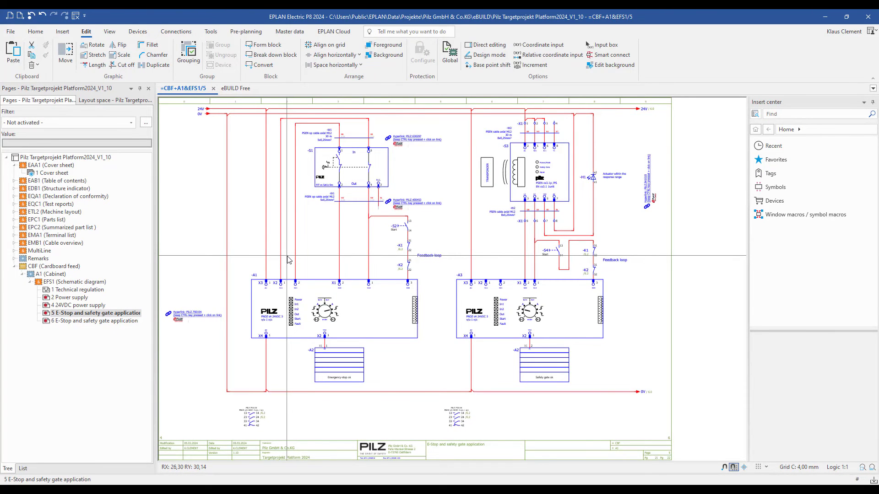
# Go to page 6 and zoom in on the K1 and K2 contactor circuits
pyautogui.press('pagedown')
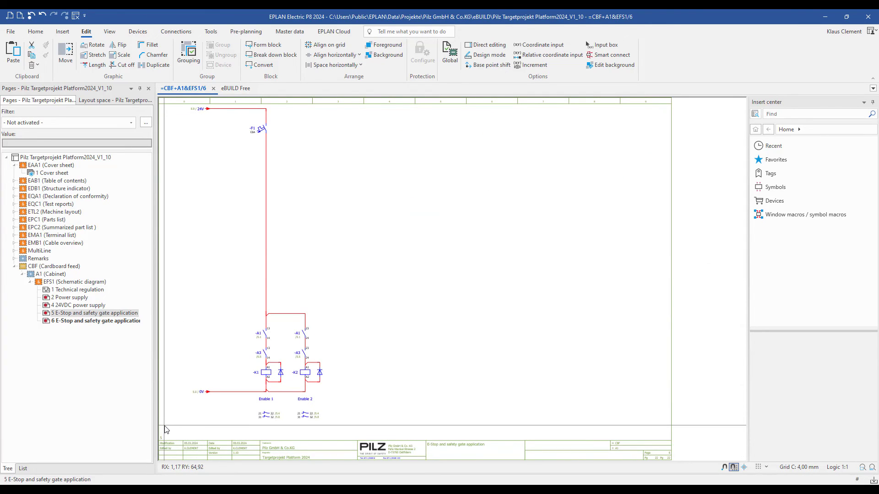
pyautogui.scroll(3, 165, 430)
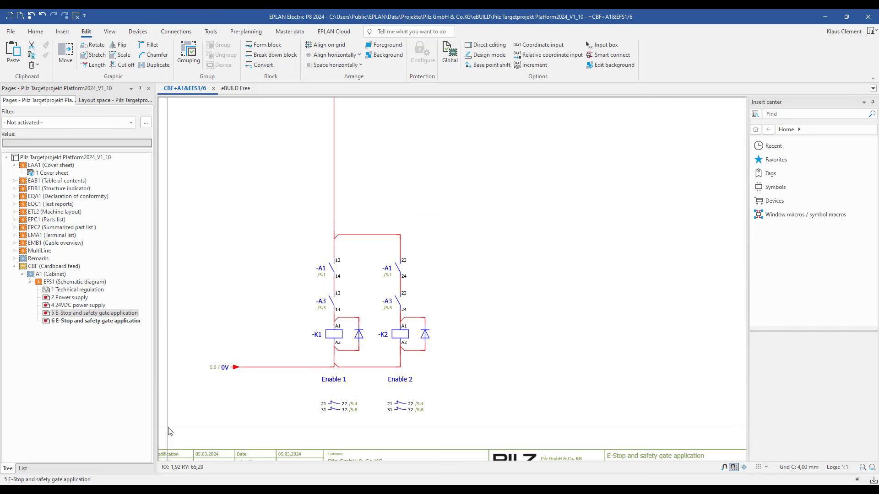
pyautogui.scroll(1, 169, 431)
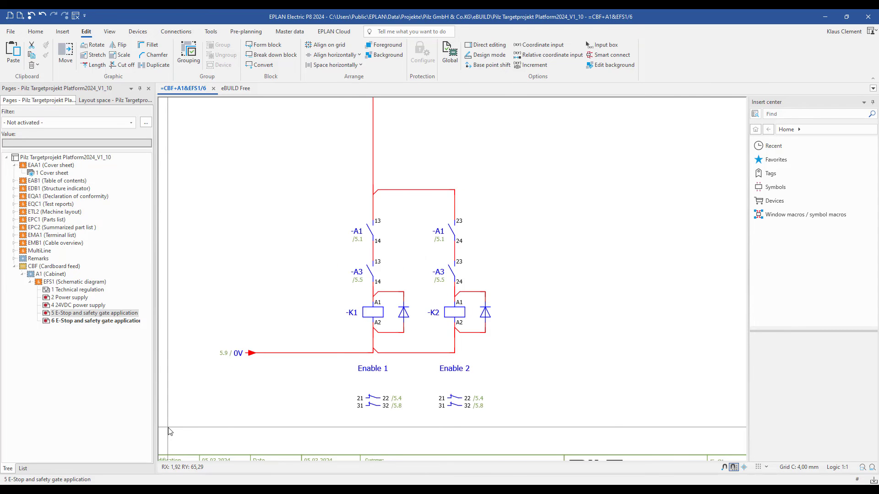